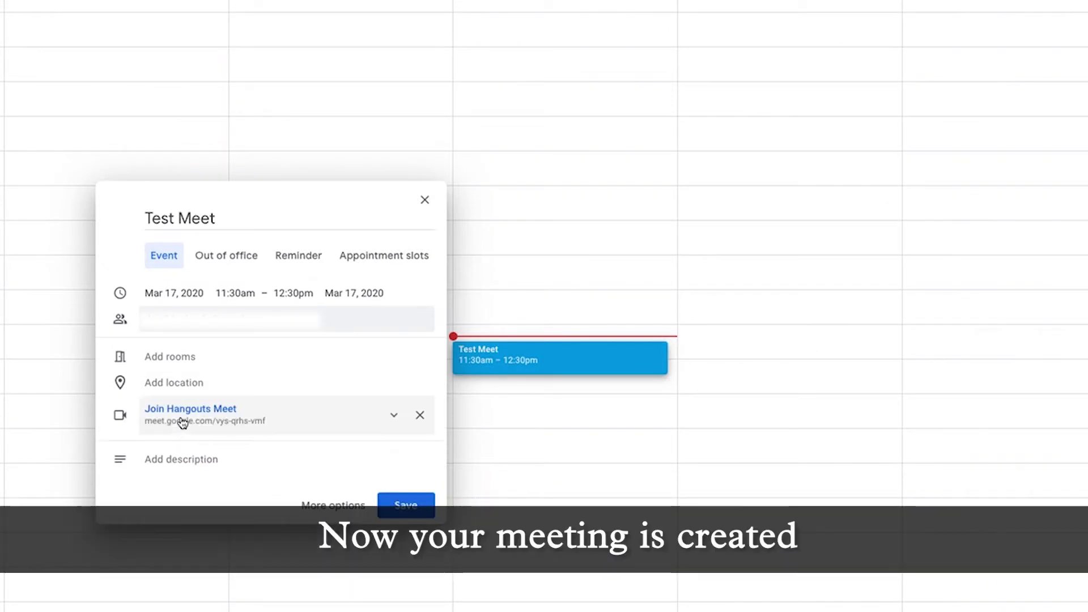
Save the Test Meet event and send its invitation emails, including to guests outside the organization
click(394, 415)
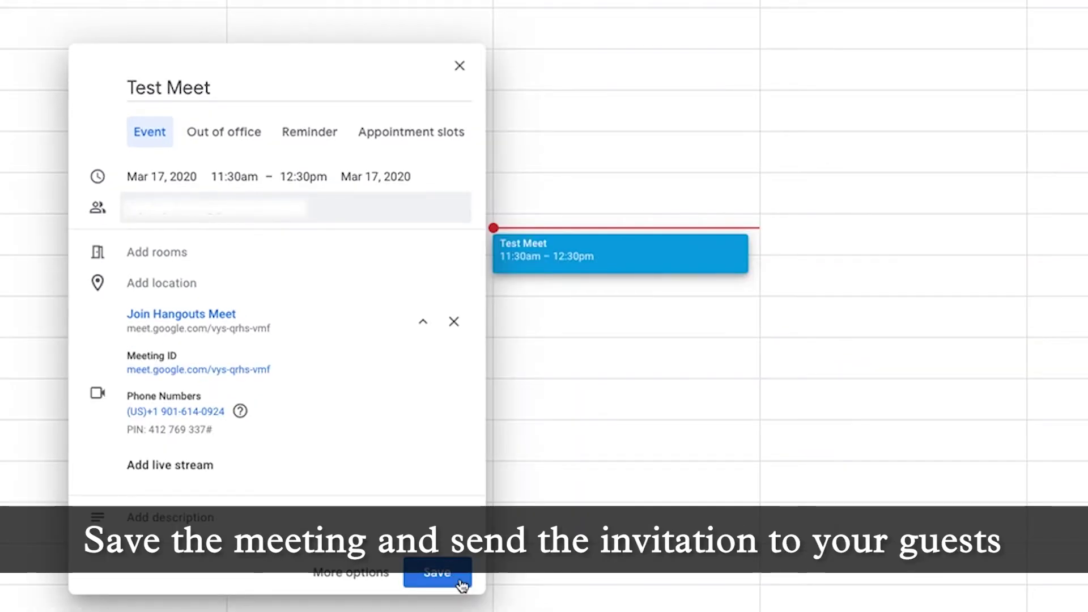
click(462, 585)
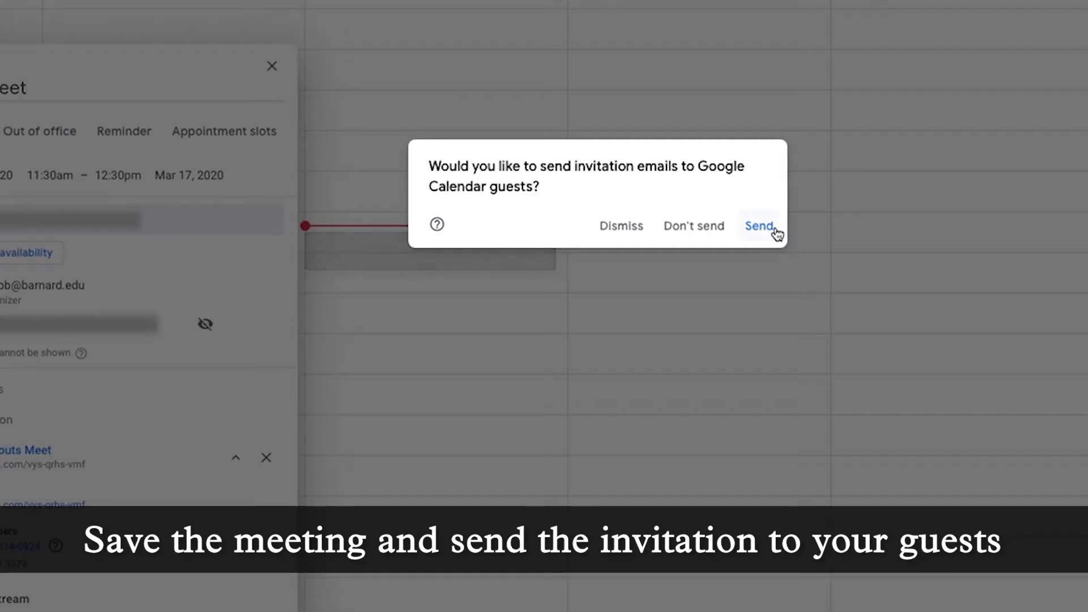
click(775, 229)
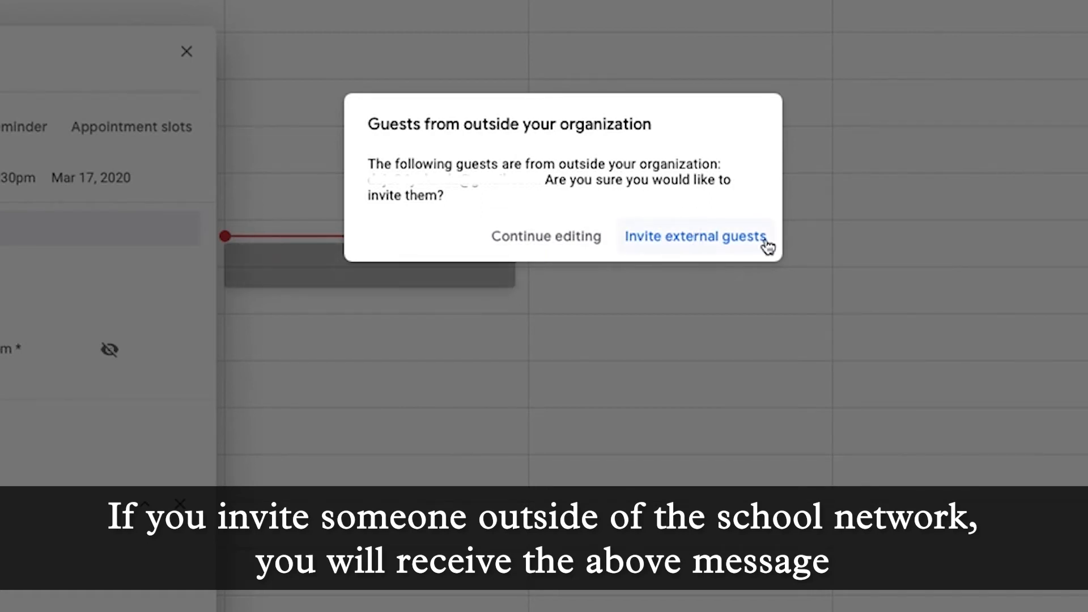
click(668, 242)
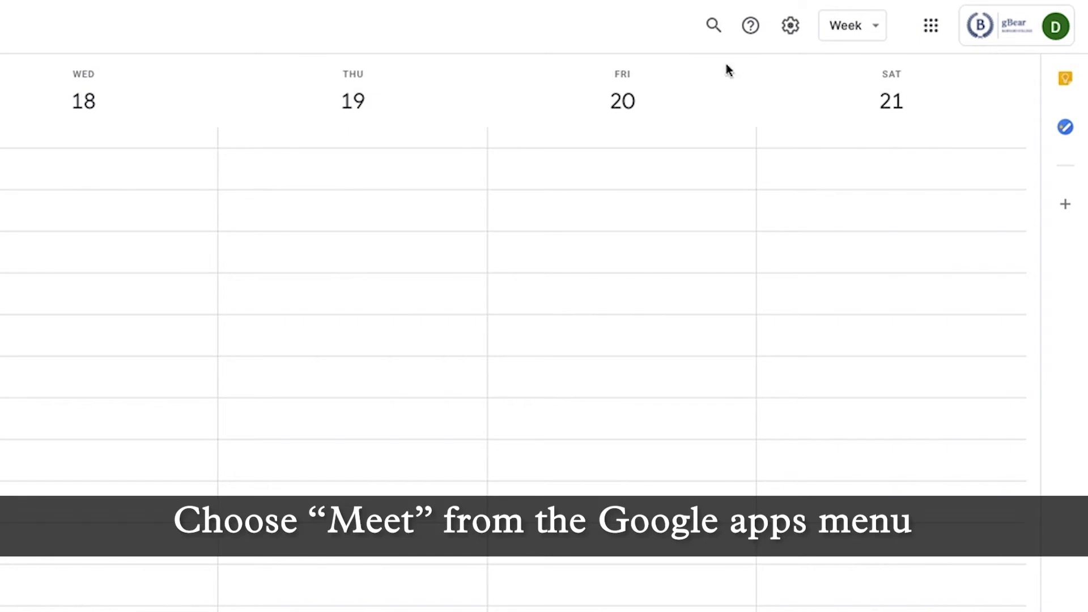
Switch from the calendar to Google Meet and open the scheduled Test Meet meeting
click(933, 27)
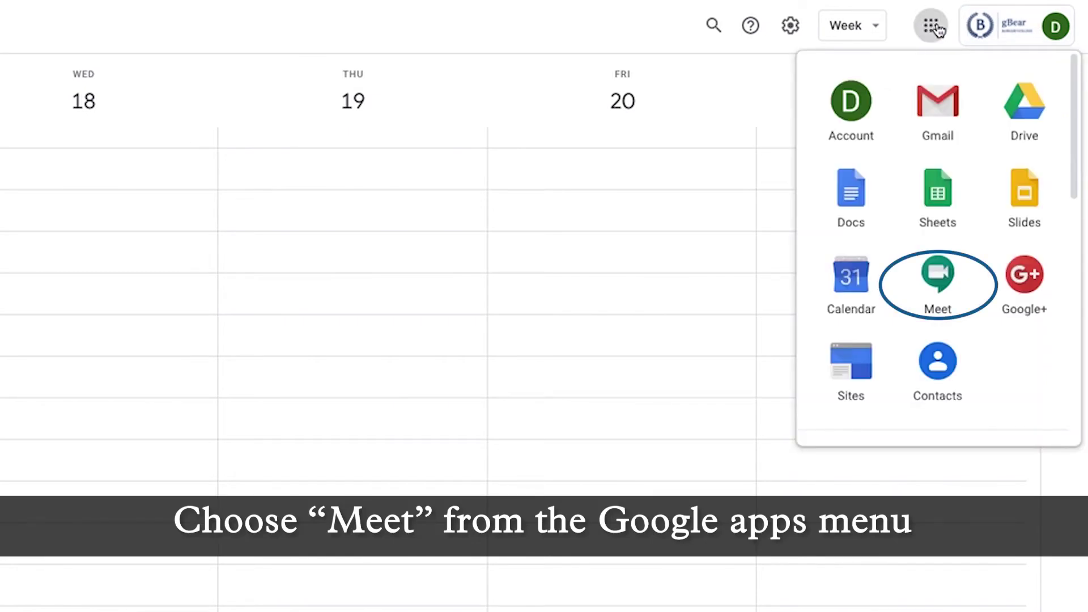
click(941, 277)
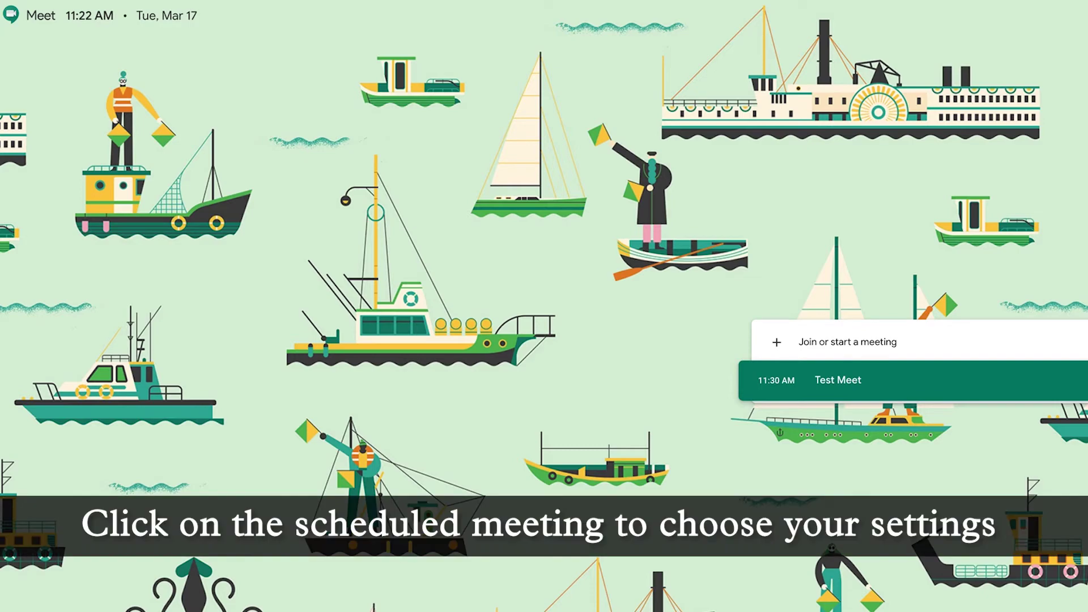
click(843, 389)
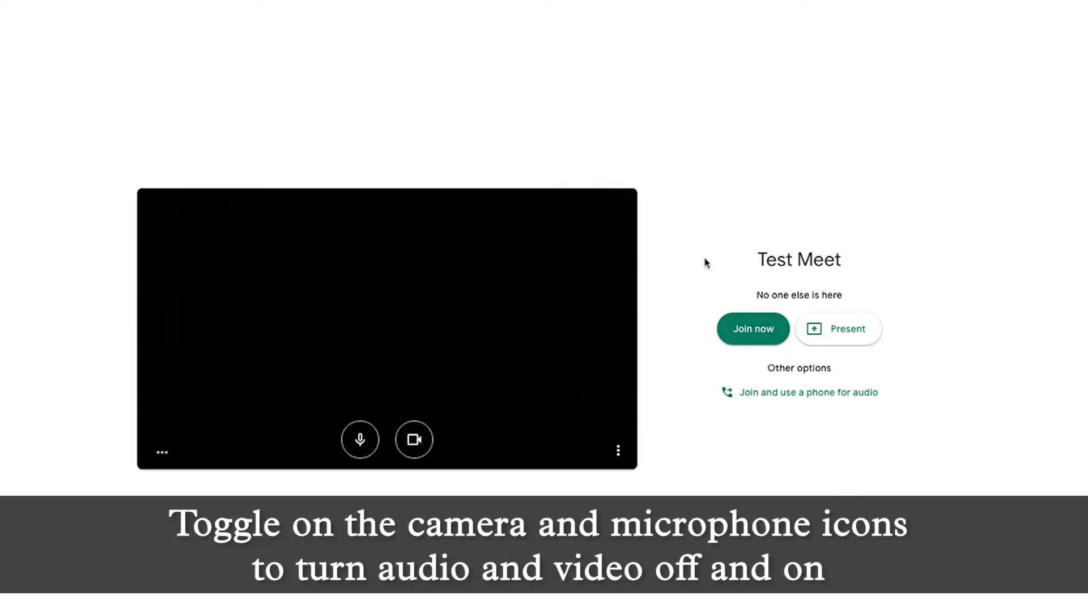
Turn off the camera for the meeting and toggle the microphone off and back on
click(416, 446)
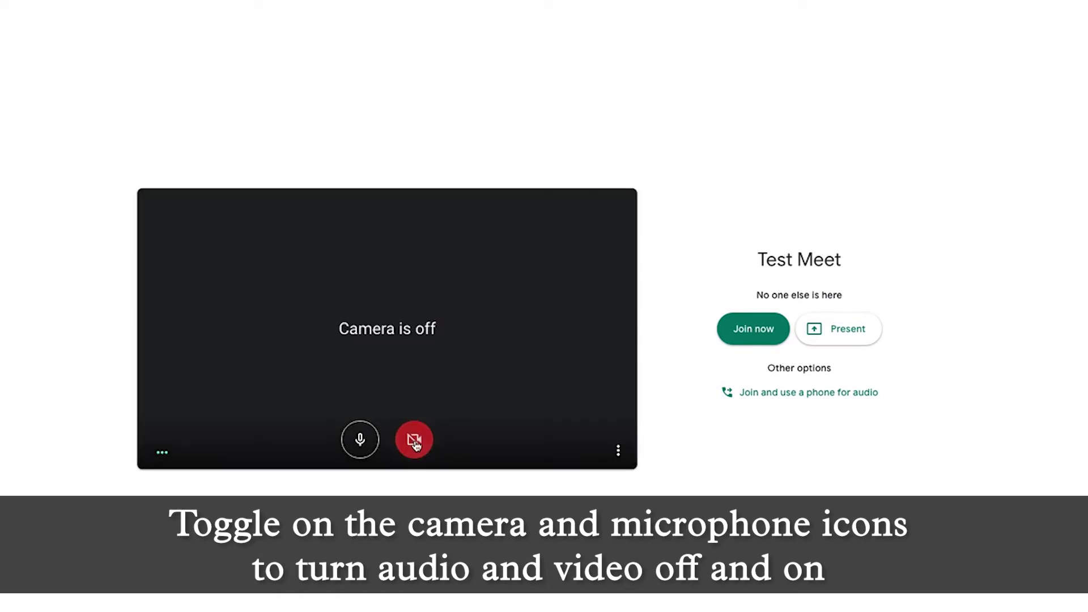
click(362, 452)
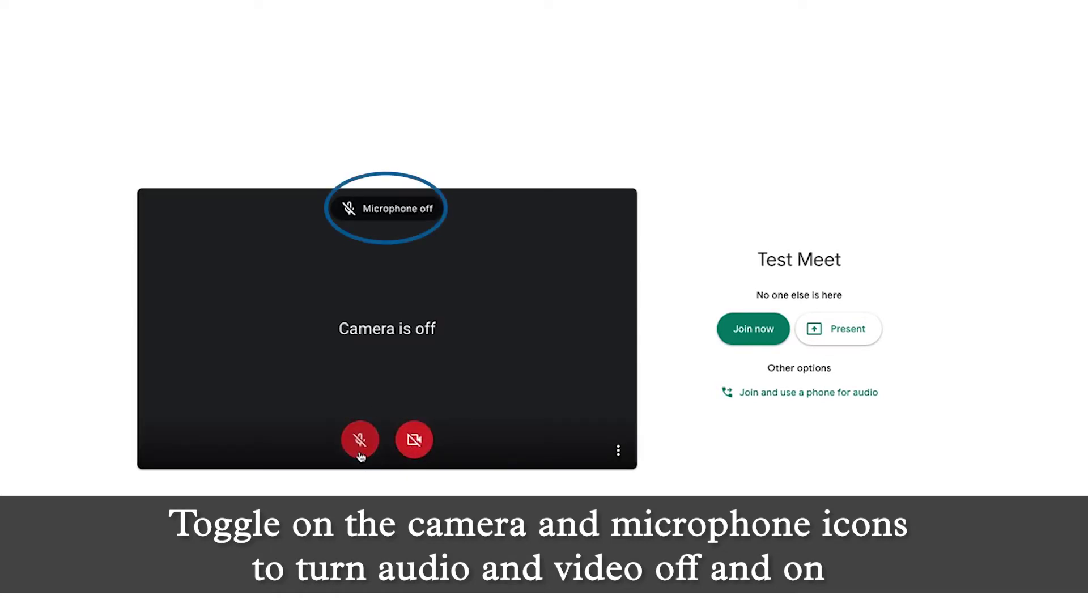
click(360, 443)
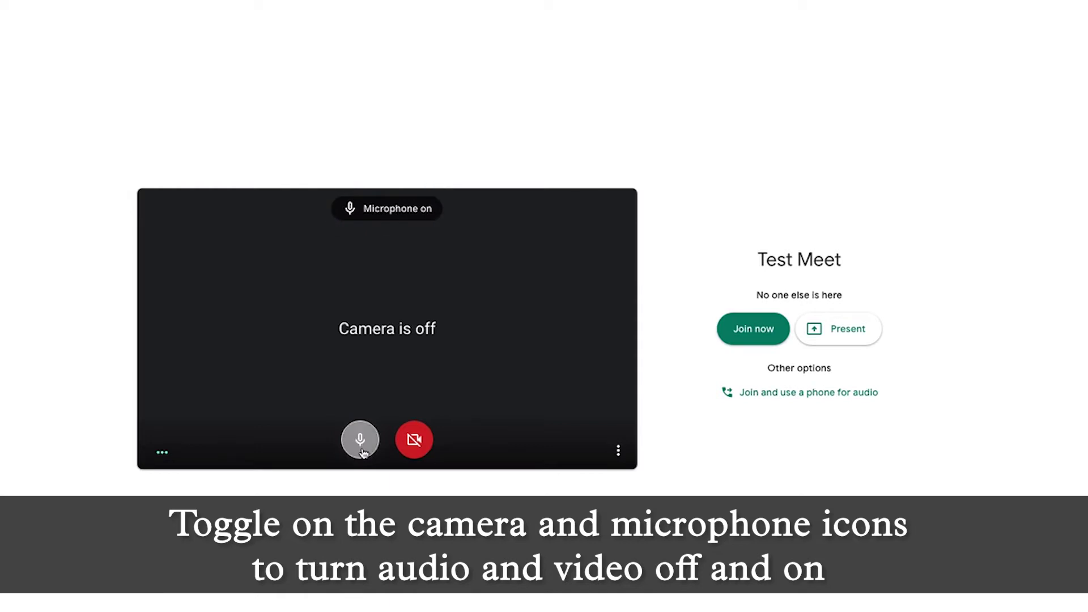
Turn on captions for the meeting and test the speakers in the audio settings
click(619, 451)
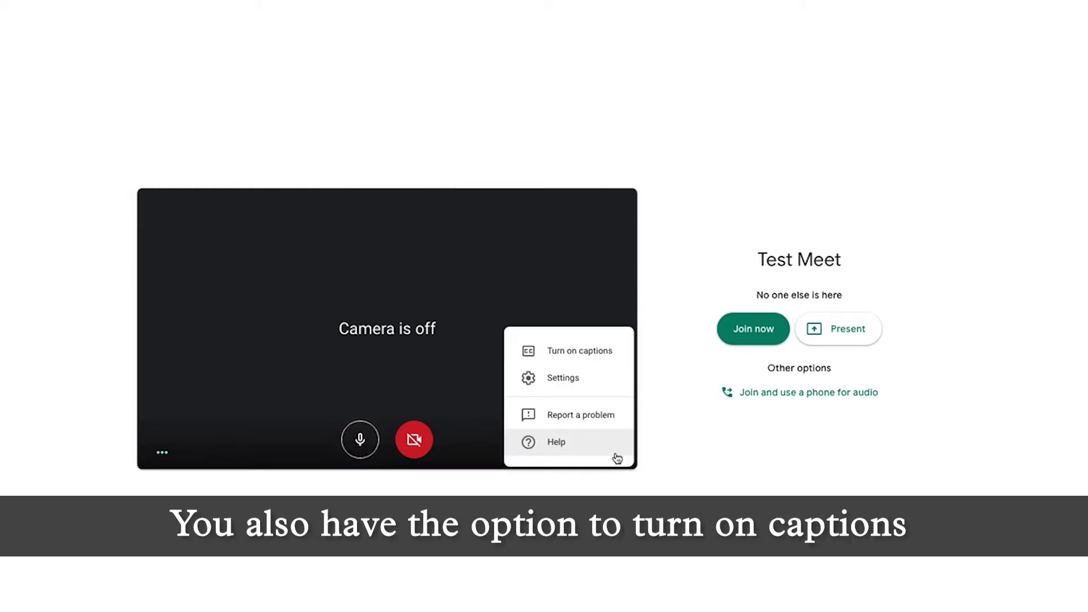
click(602, 356)
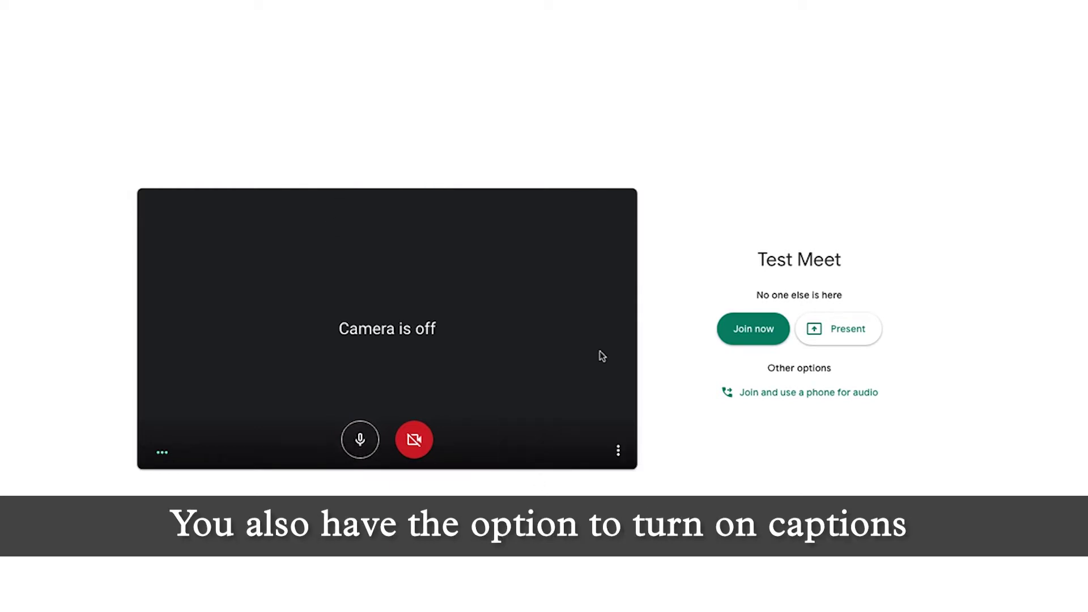
click(618, 450)
click(569, 385)
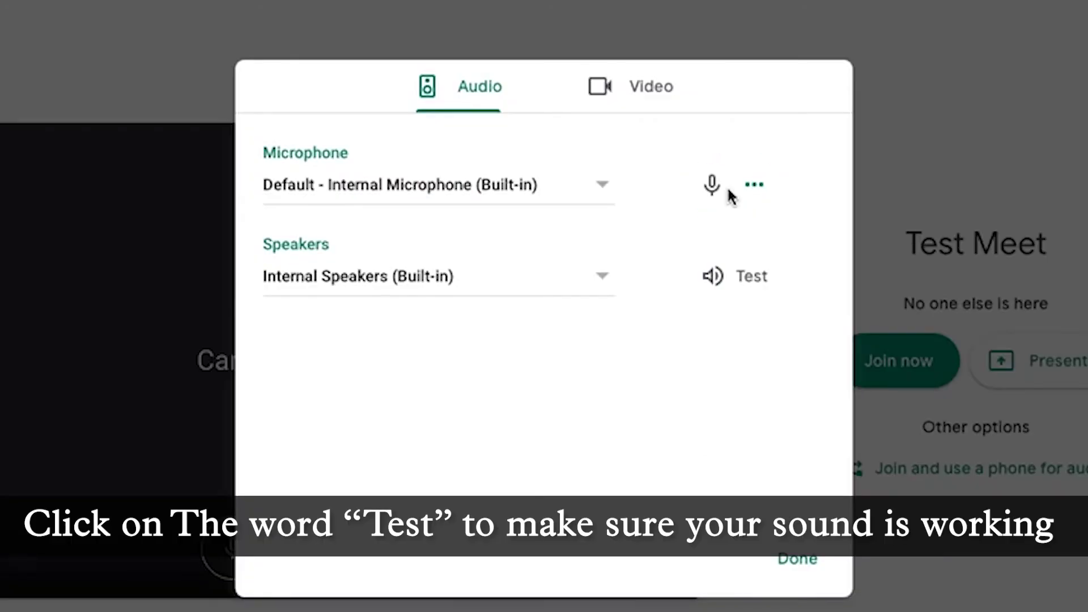
click(715, 275)
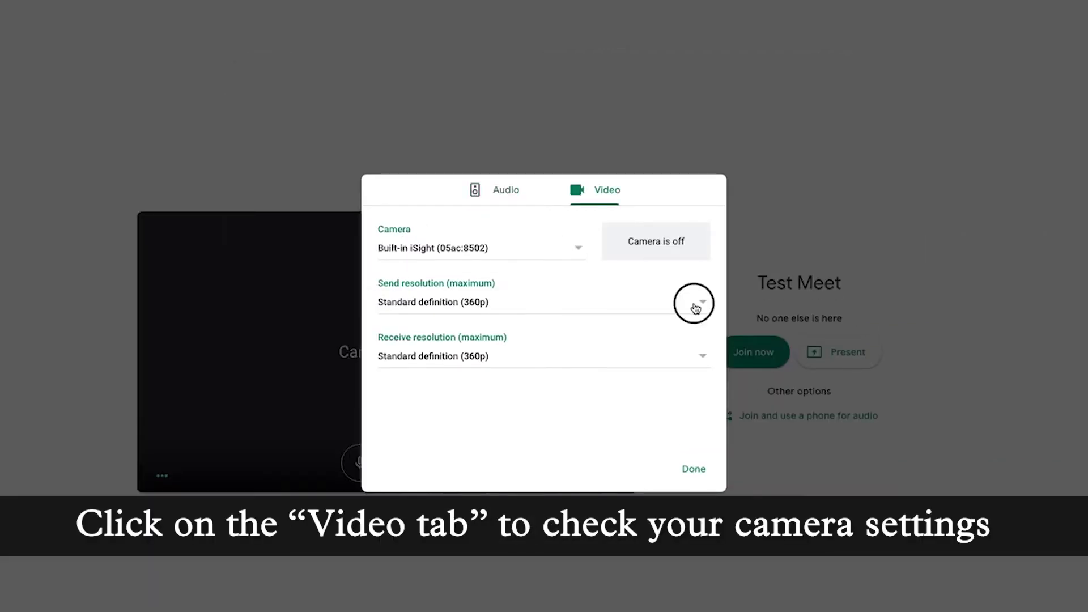
Review the camera, send resolution and receive resolution options in the video settings, and close the settings
click(695, 303)
click(584, 258)
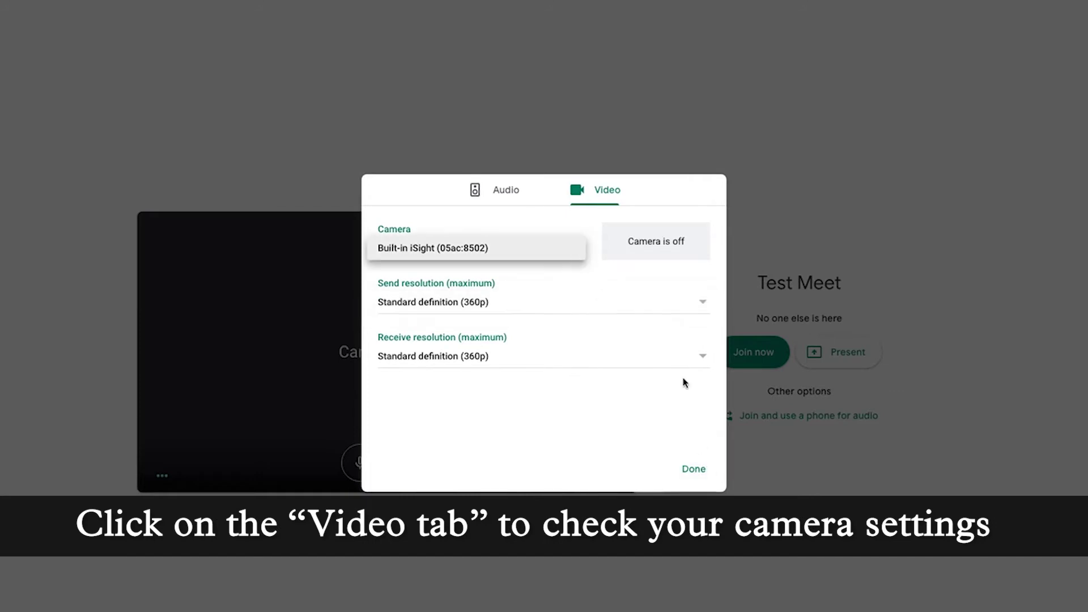
click(692, 361)
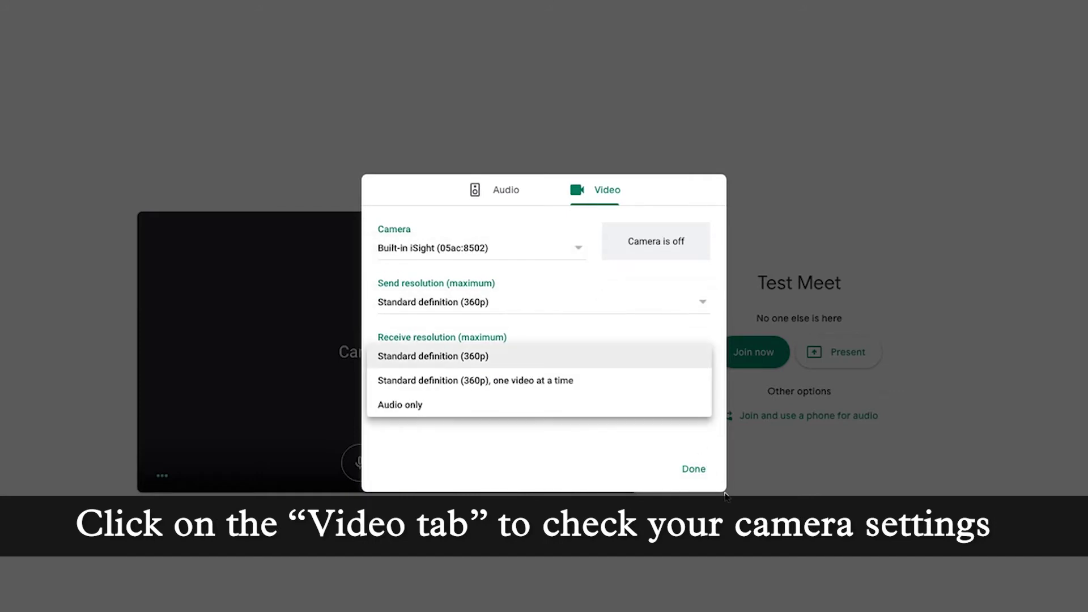
click(701, 475)
click(702, 476)
Join the Test Meet meeting and start recording it
click(754, 353)
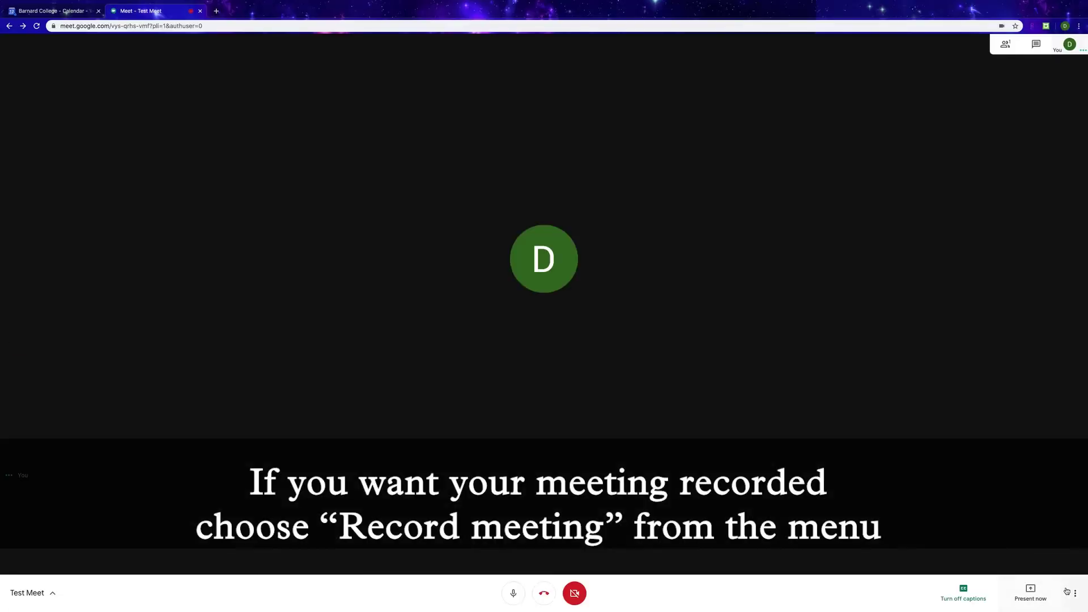
click(1068, 589)
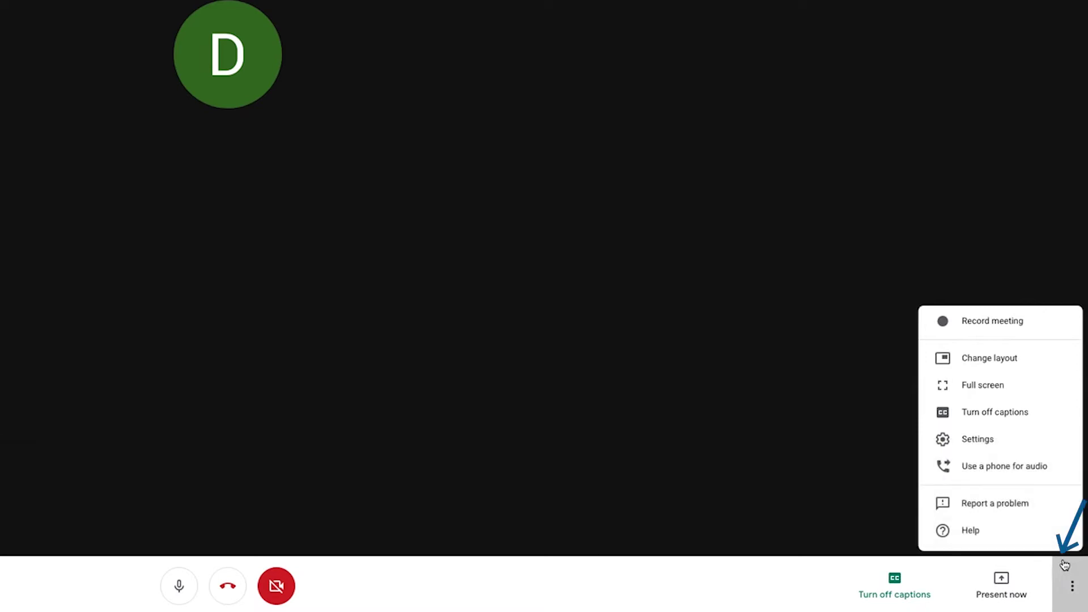
click(993, 308)
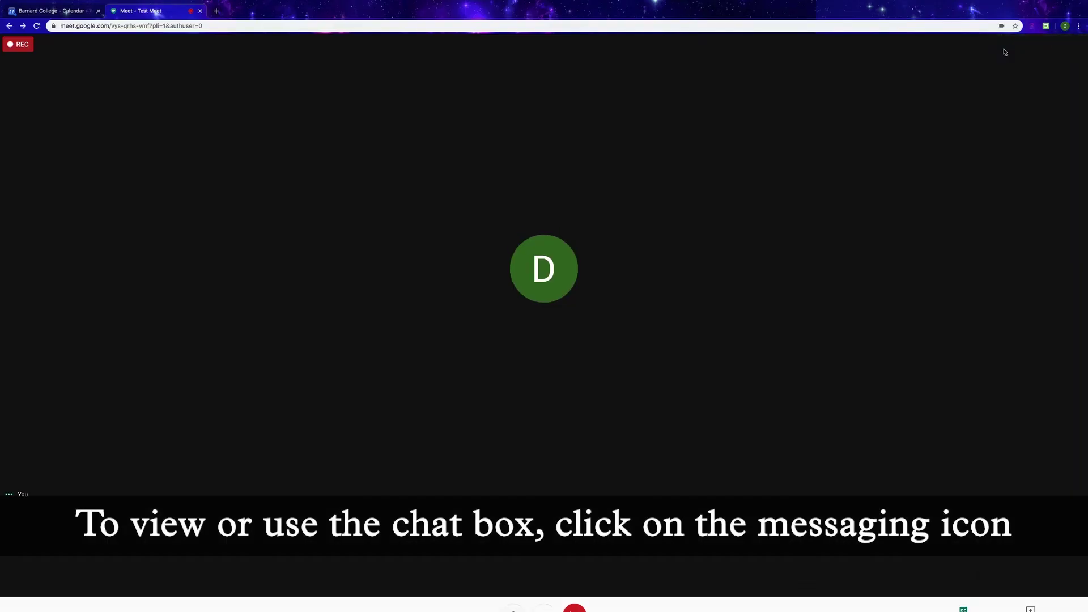
Open the meeting chat and send the message "Hello" to everyone
click(1004, 50)
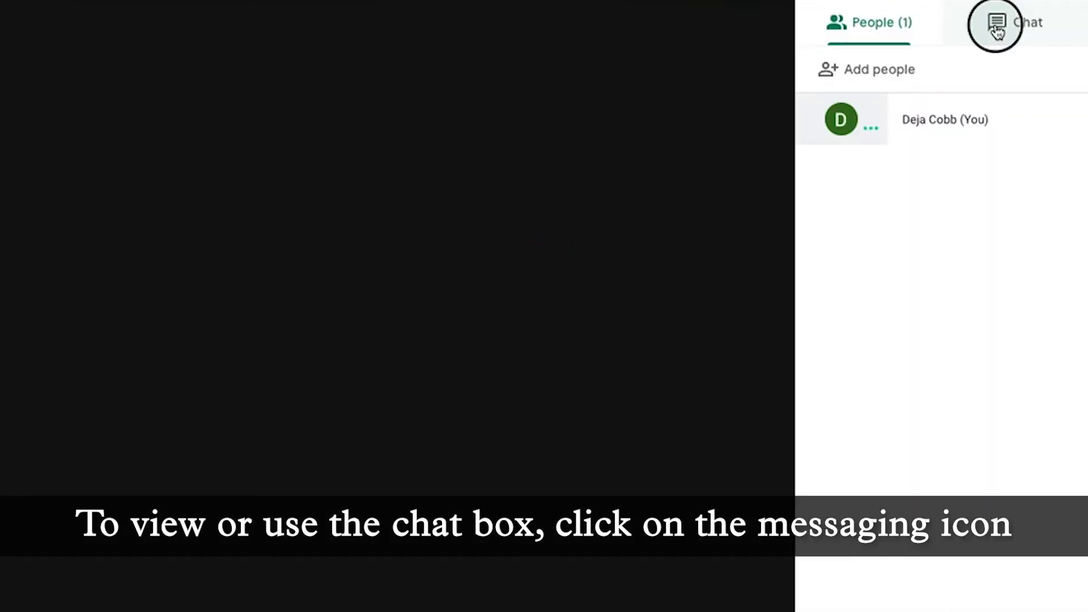
click(997, 25)
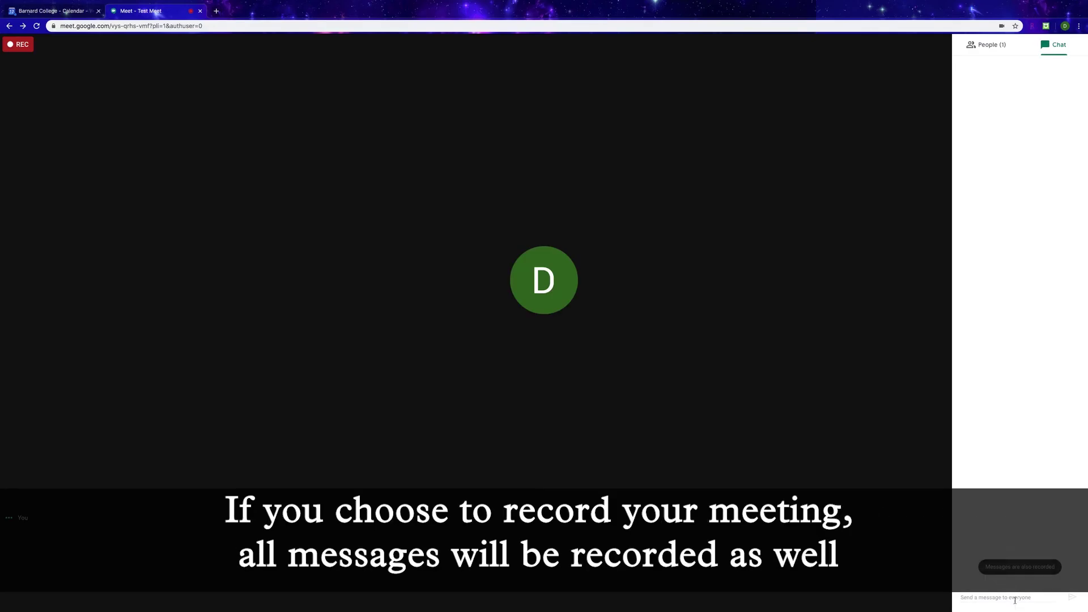
click(1014, 598)
text(Hello)
key(Return)
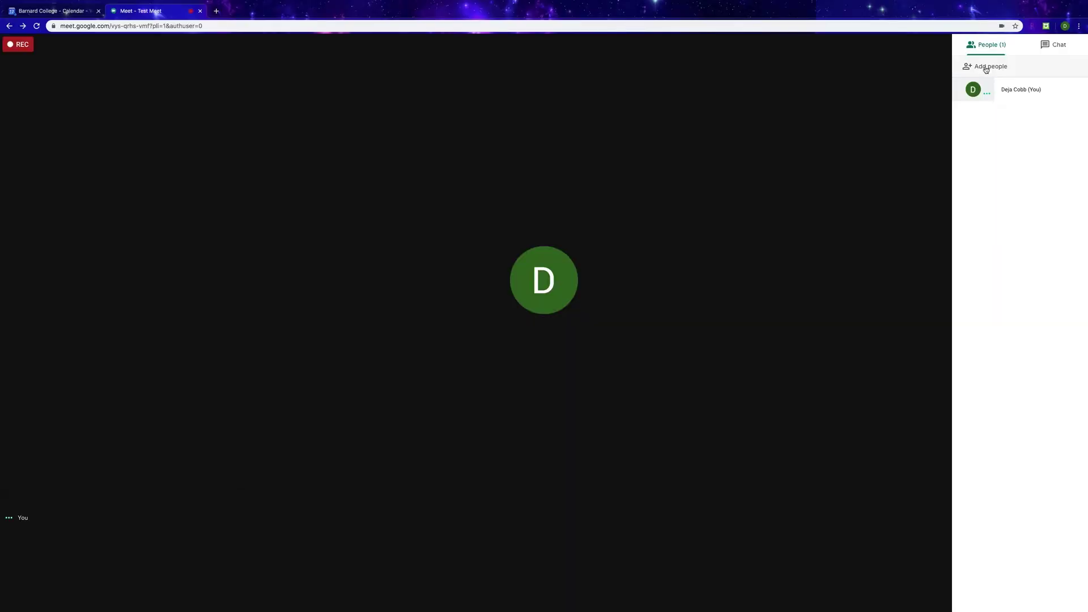
Open the option for adding people to the meeting by phone call
click(986, 67)
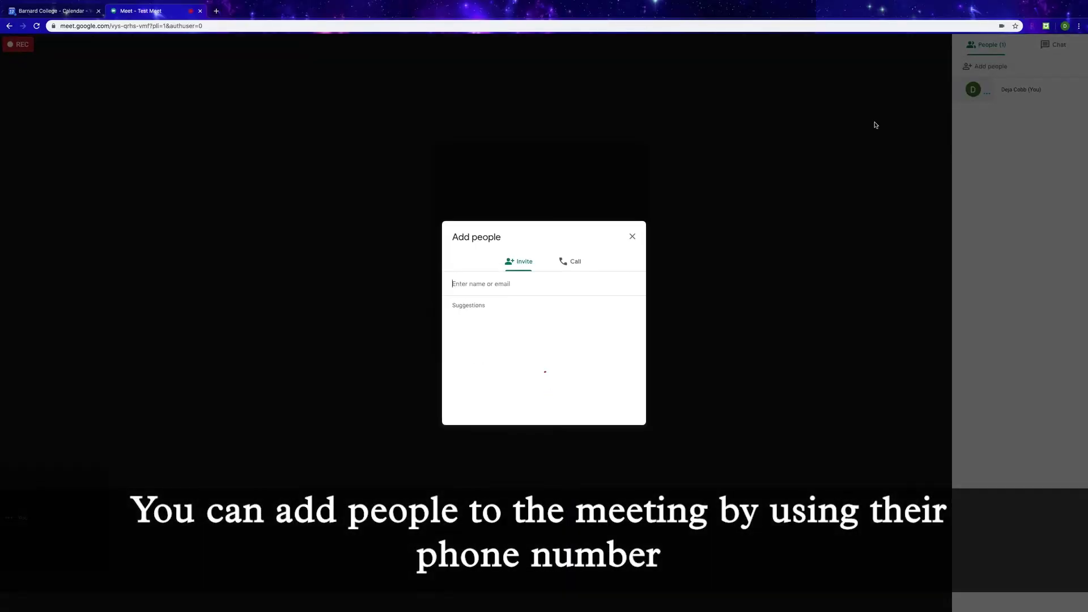
click(570, 262)
click(561, 284)
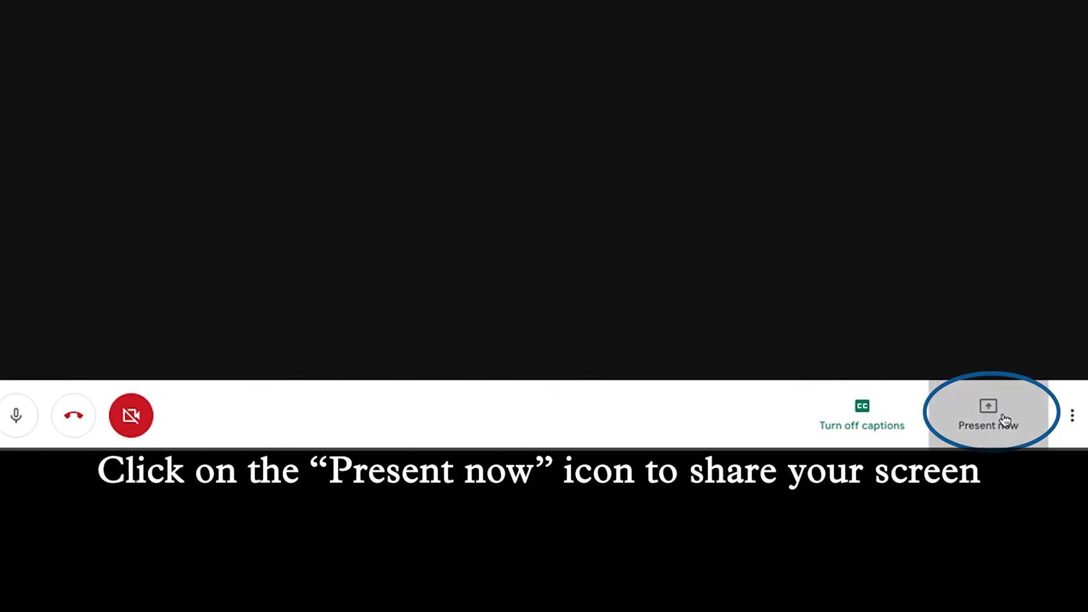
Present the entire screen to the meeting after viewing the application window sharing option
click(1040, 596)
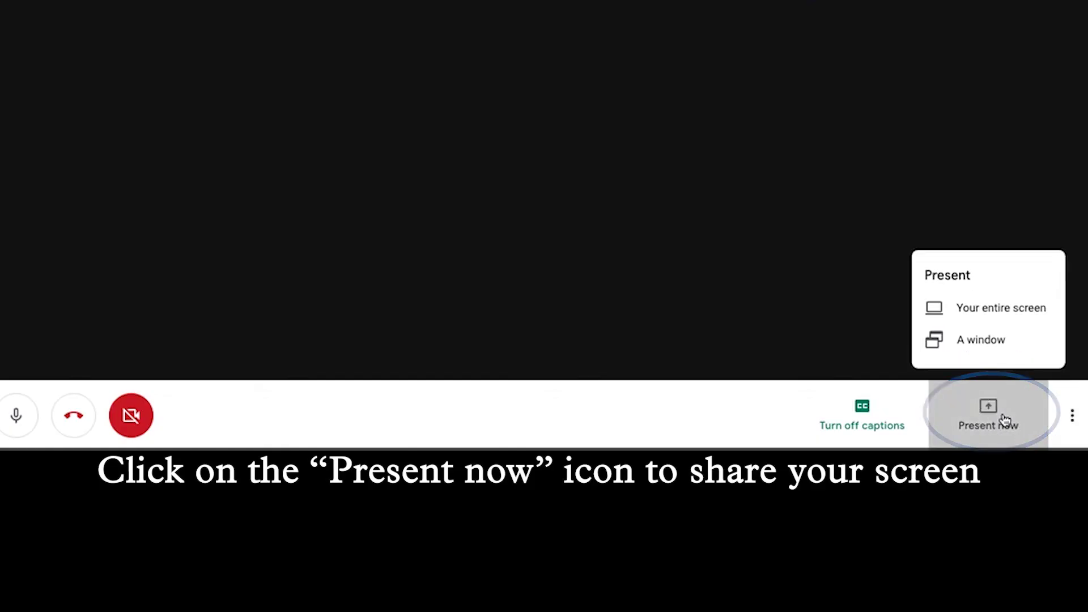
click(991, 351)
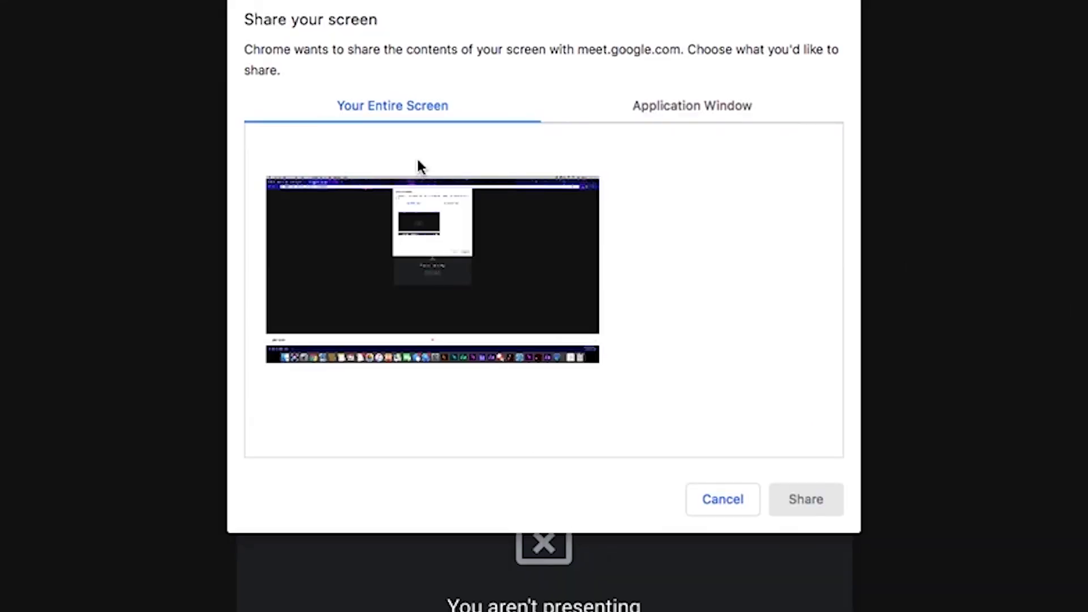
click(653, 119)
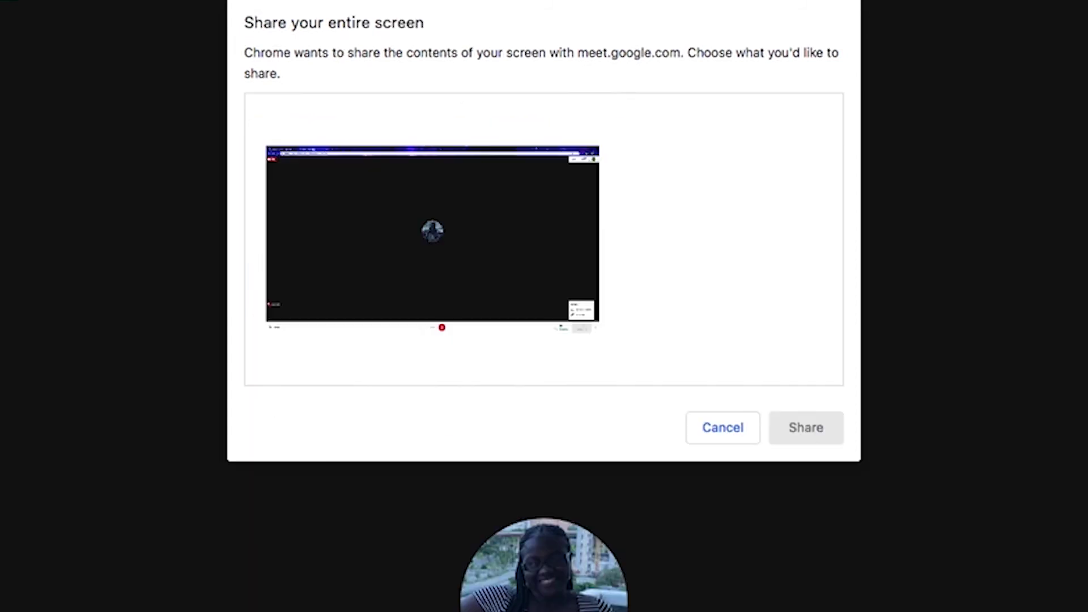
click(532, 292)
click(817, 430)
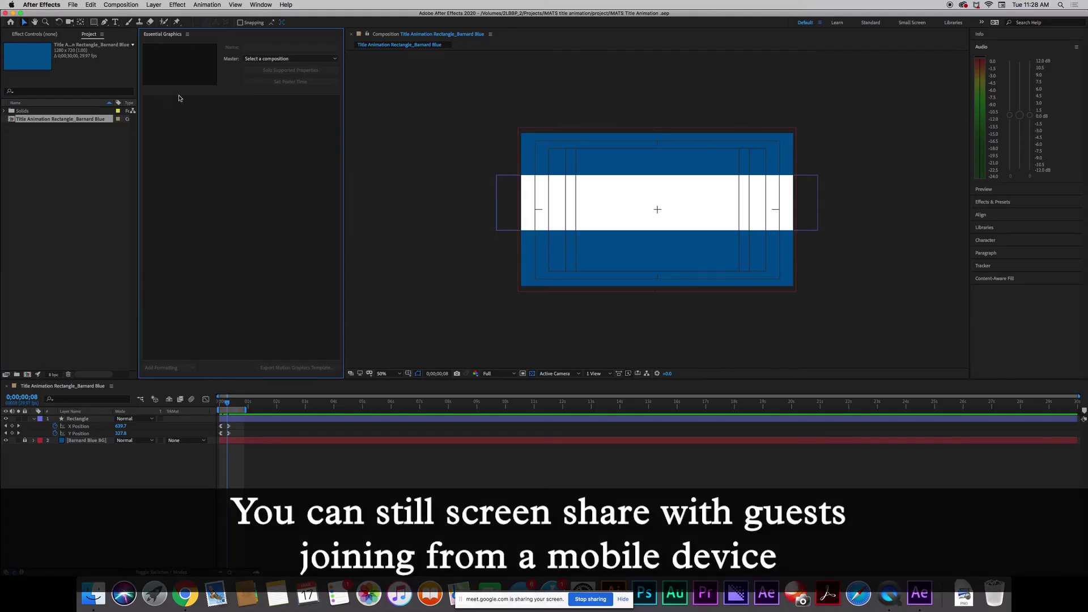
click(73, 5)
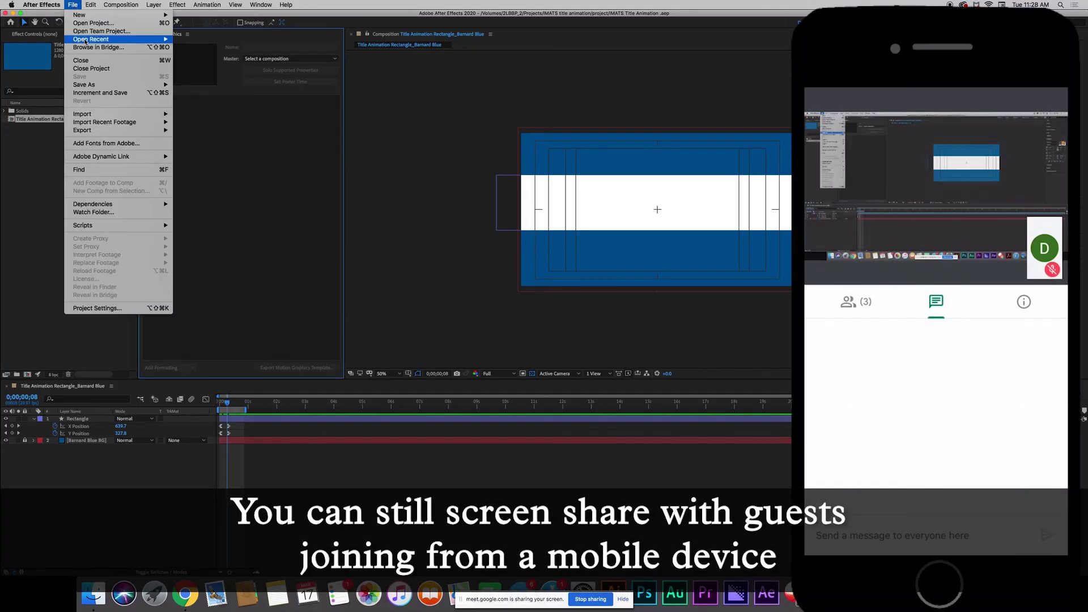
mouse_move(101, 85)
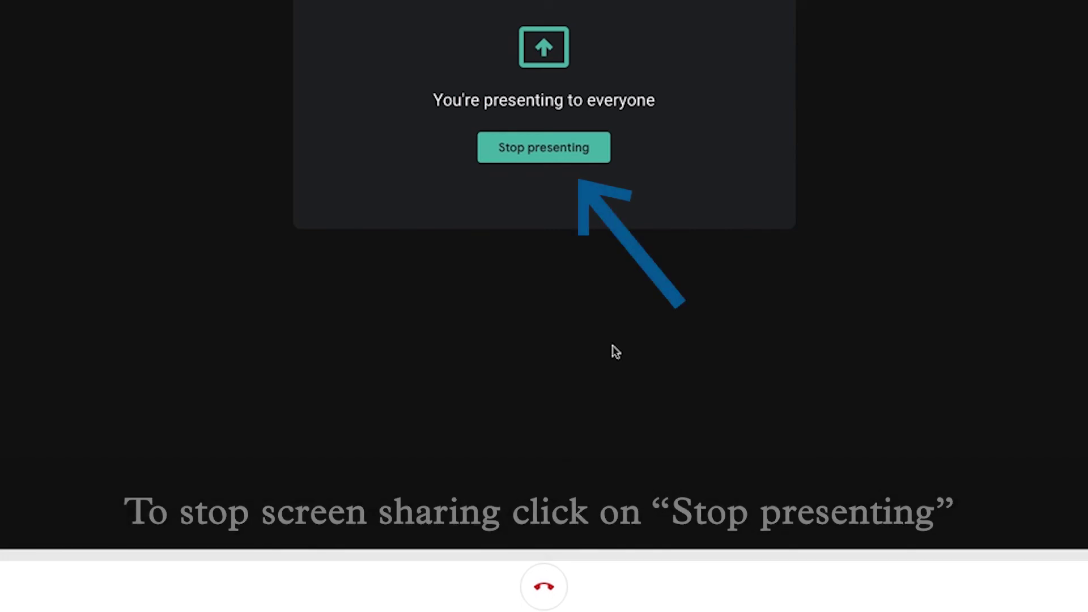
Stop presenting the screen and end the meeting call
click(566, 150)
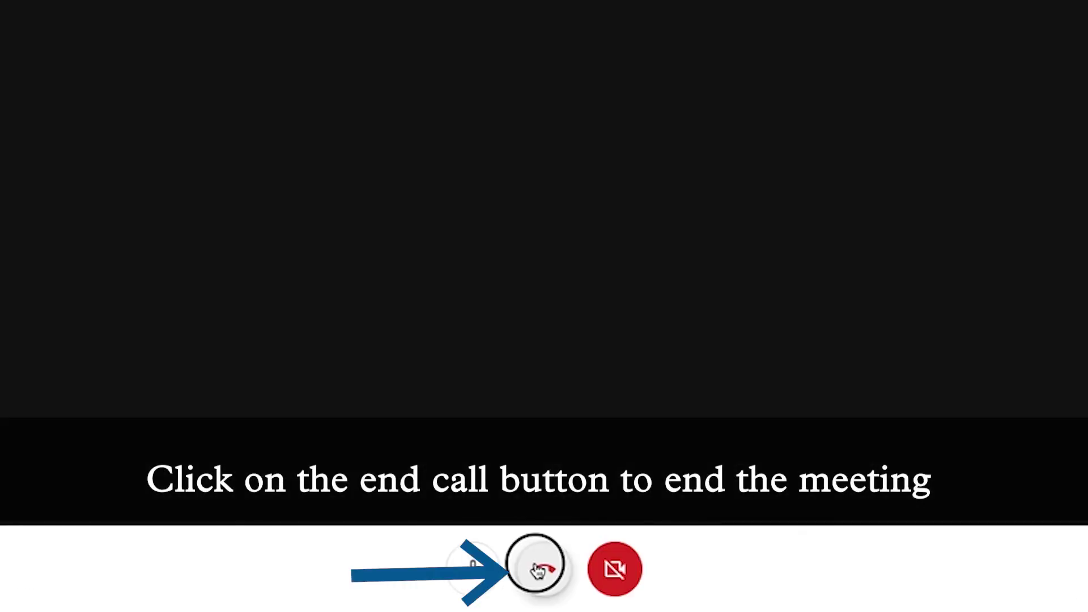
click(538, 570)
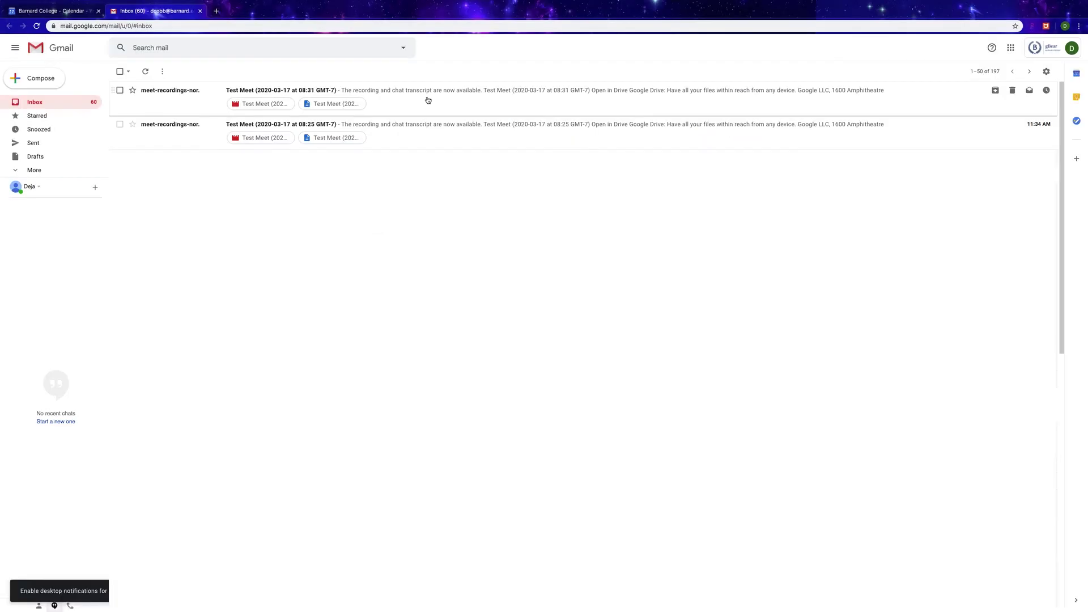
In Gmail, open the recording email for the 08:31 Test Meet and play its attached video
click(432, 135)
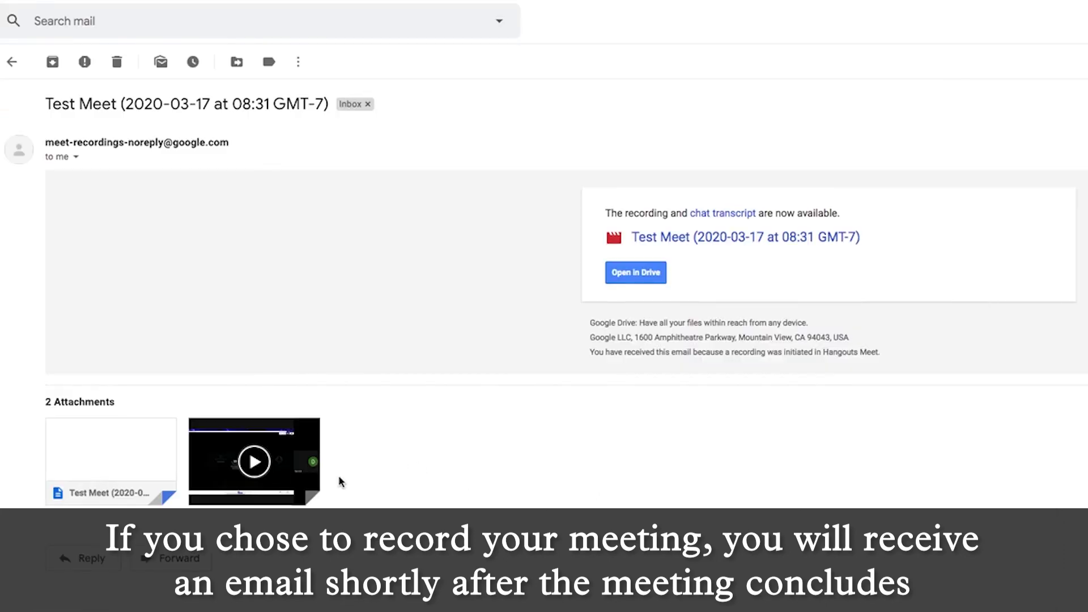
mouse_move(300, 486)
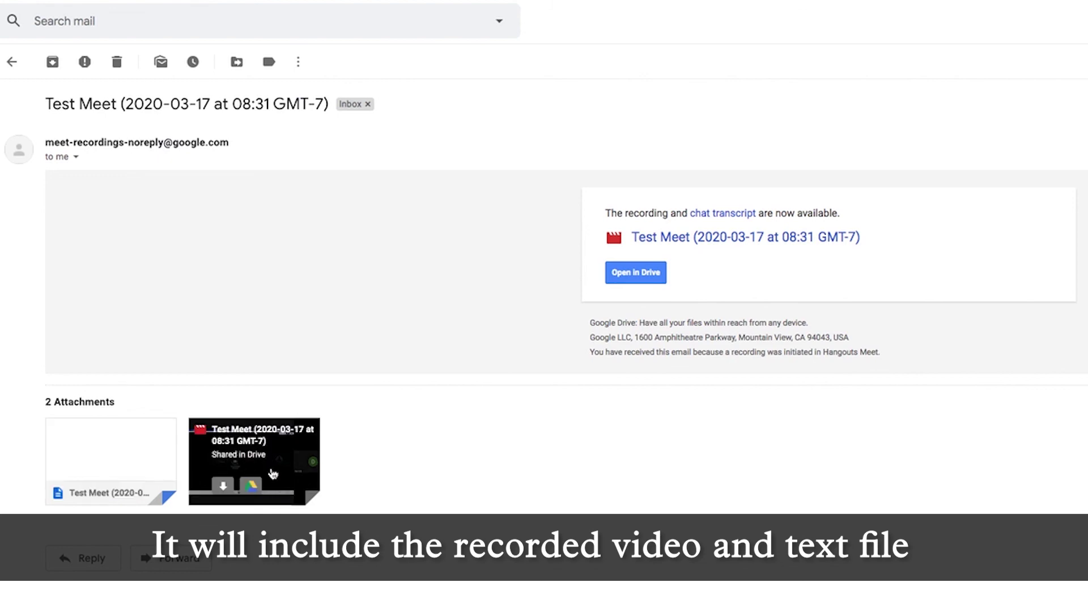
click(273, 474)
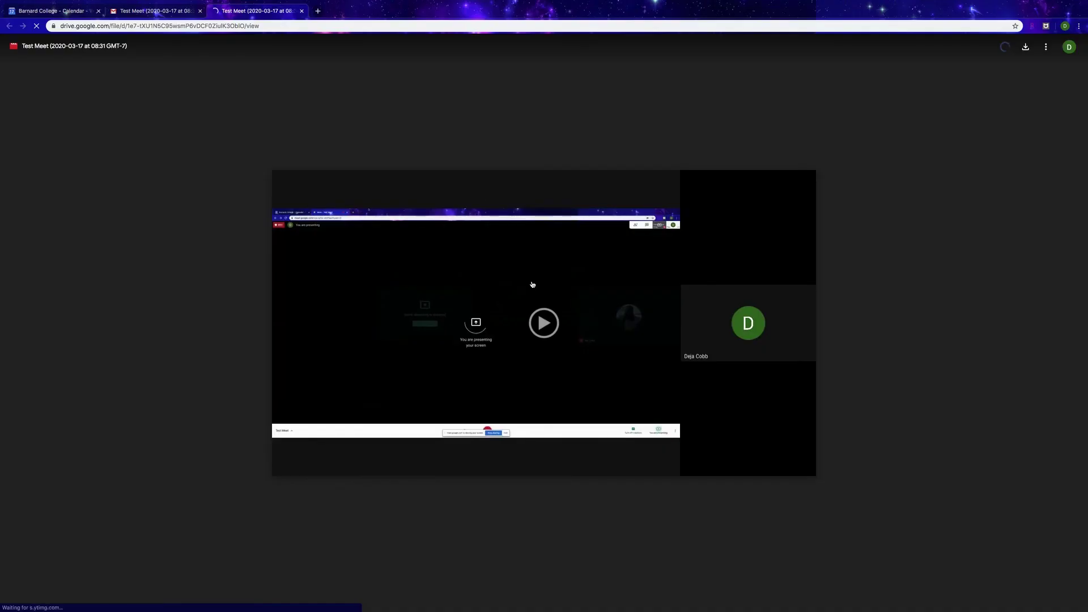
click(545, 330)
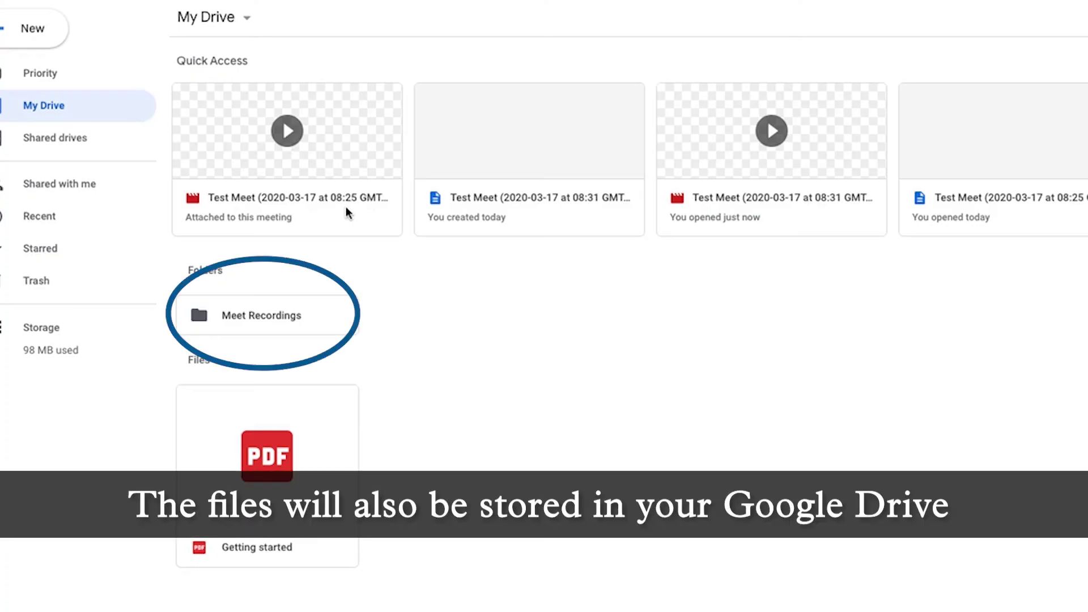
In Google Drive, open the chat transcript of the 08:25 Test Meet from the Meet Recordings folder
click(236, 317)
double_click(235, 317)
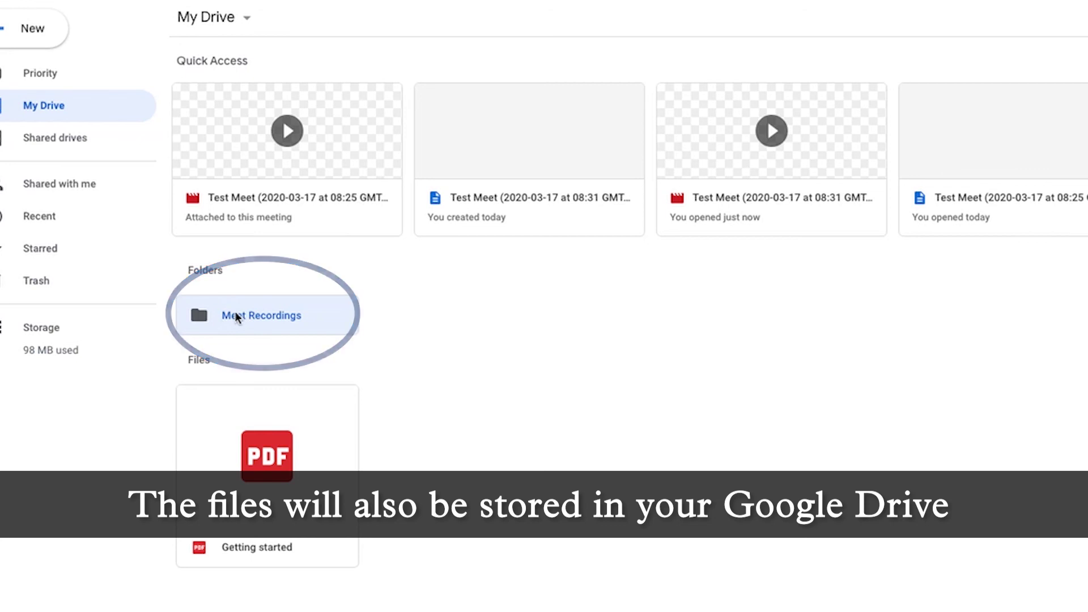
double_click(530, 255)
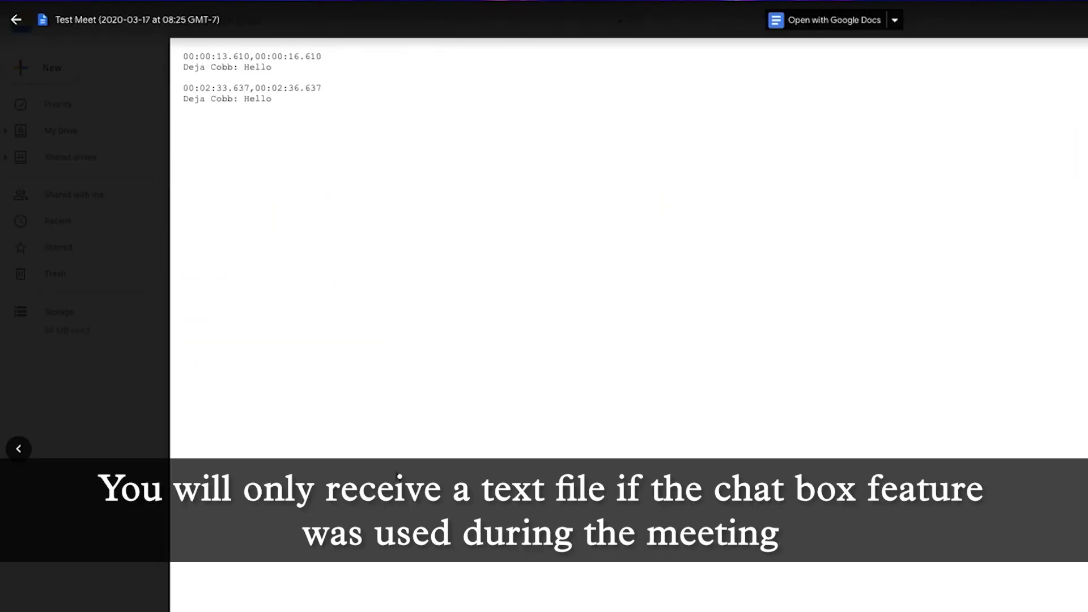